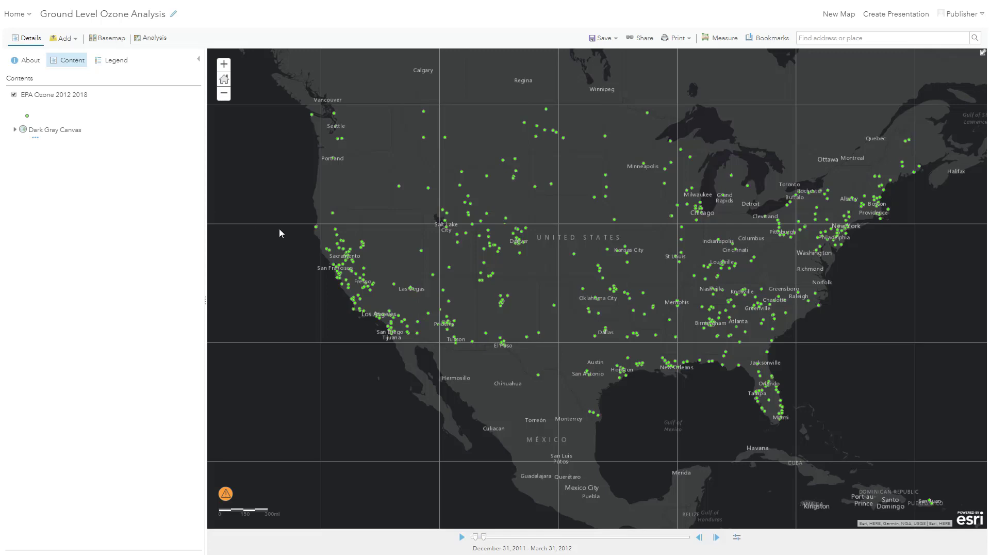
{"action": "left_click", "coordinate": [421, 250]}
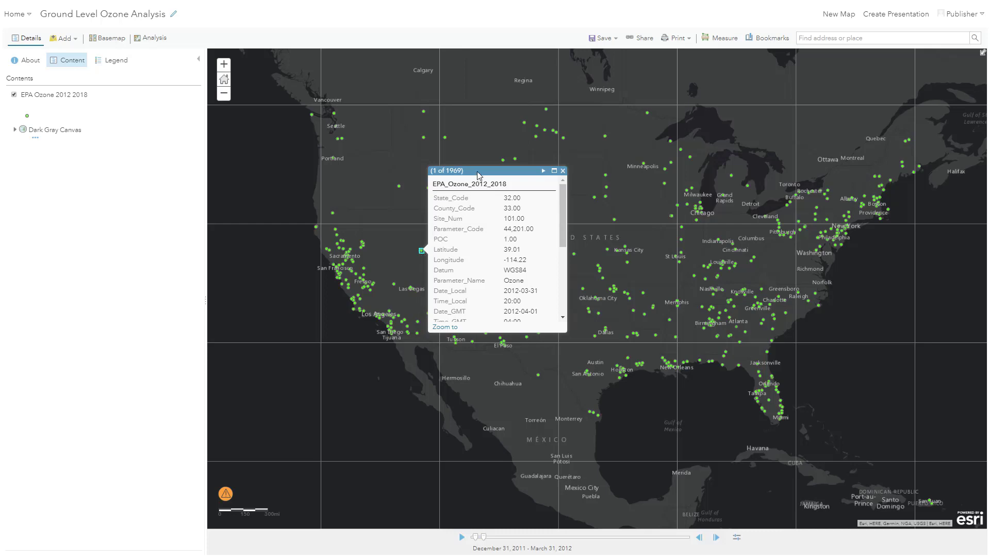
{"action": "left_click", "coordinate": [563, 171]}
{"action": "left_click", "coordinate": [38, 104]}
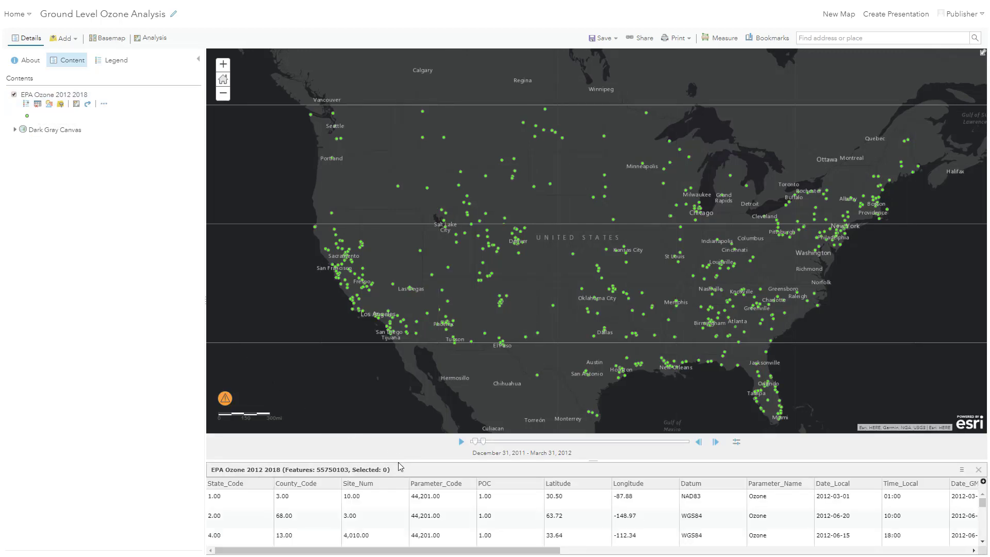
{"action": "left_click_drag", "start_coordinate": [397, 462], "coordinate": [413, 333]}
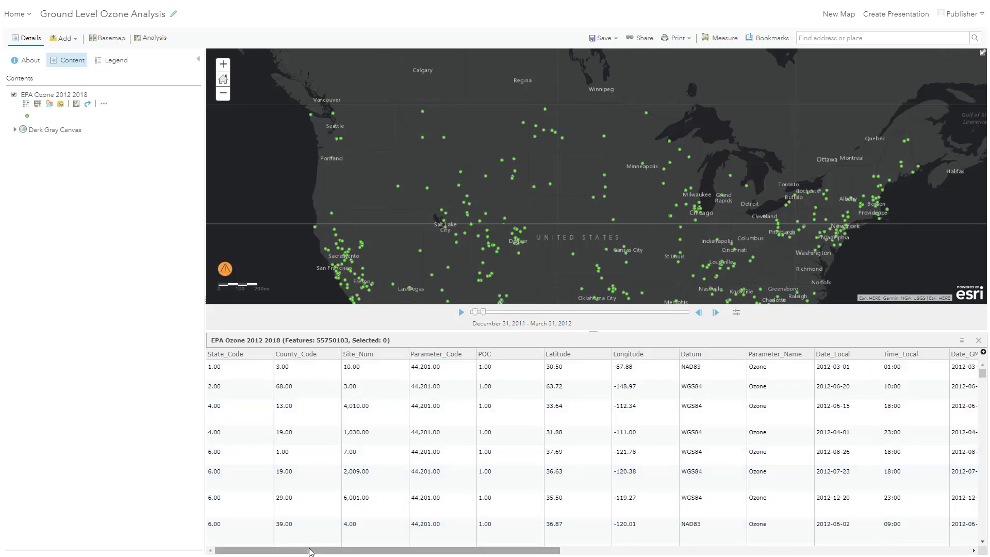
{"action": "left_click_drag", "start_coordinate": [309, 551], "coordinate": [469, 546]}
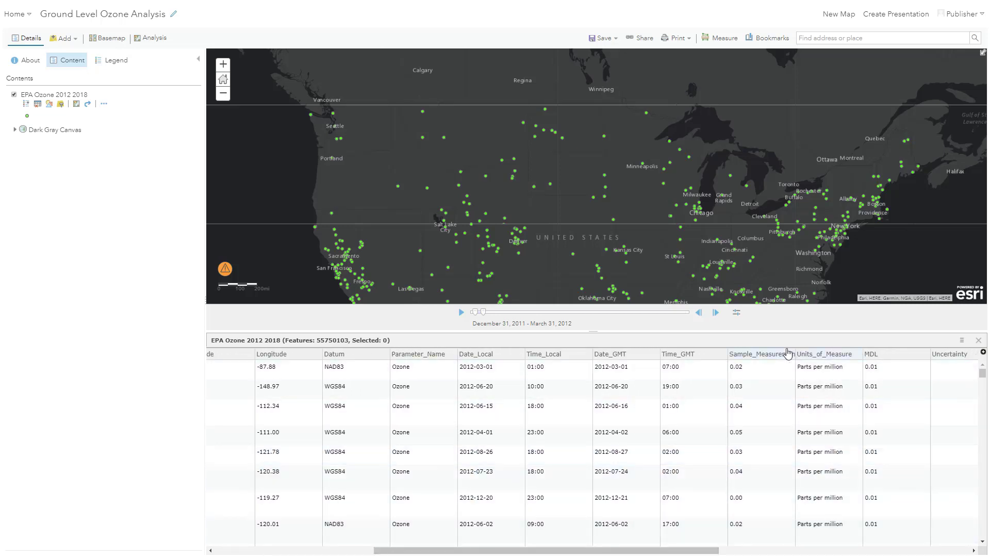
{"action": "left_click", "coordinate": [978, 342]}
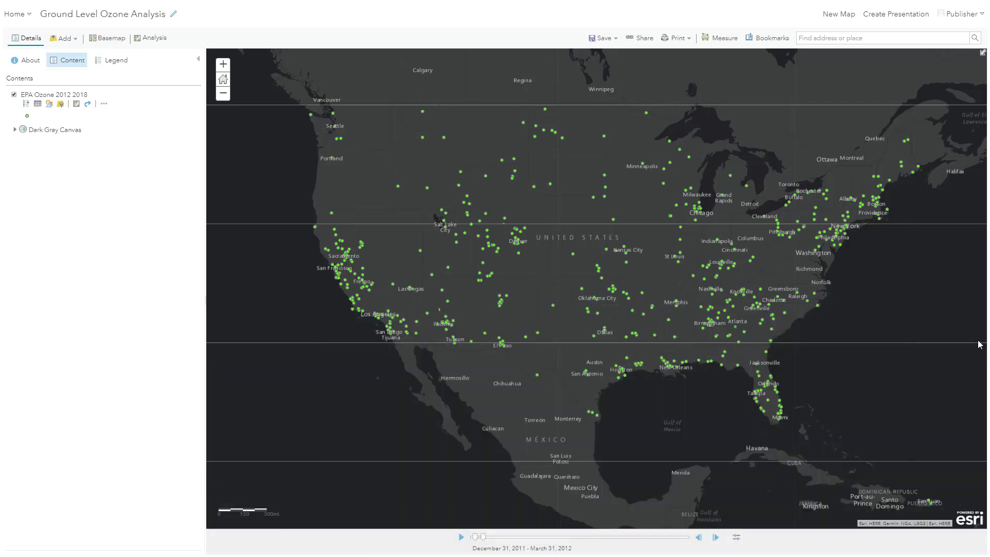
Open Detect Incidents from the GeoAnalytics Tools' Find Locations group in Analysis
{"action": "left_click", "coordinate": [149, 47]}
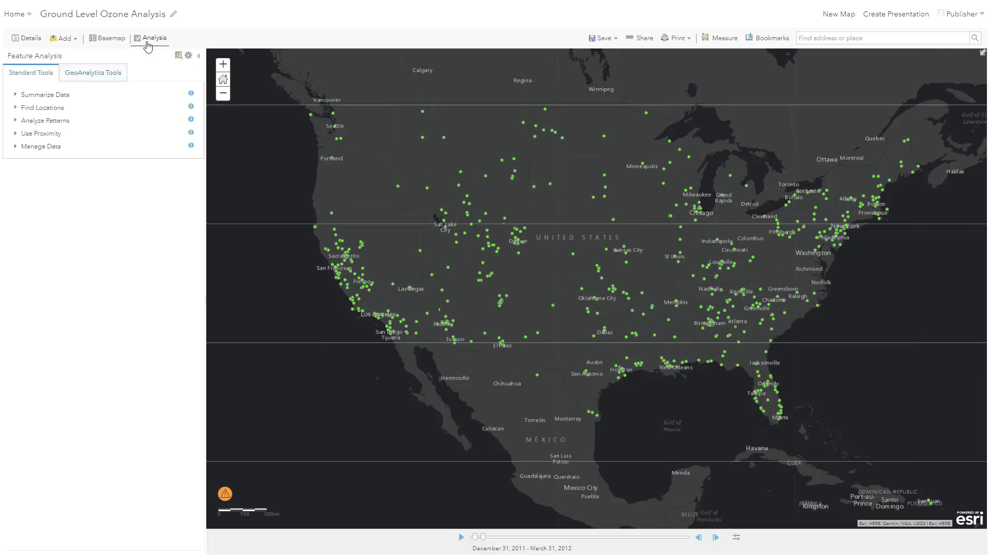
{"action": "left_click", "coordinate": [109, 71]}
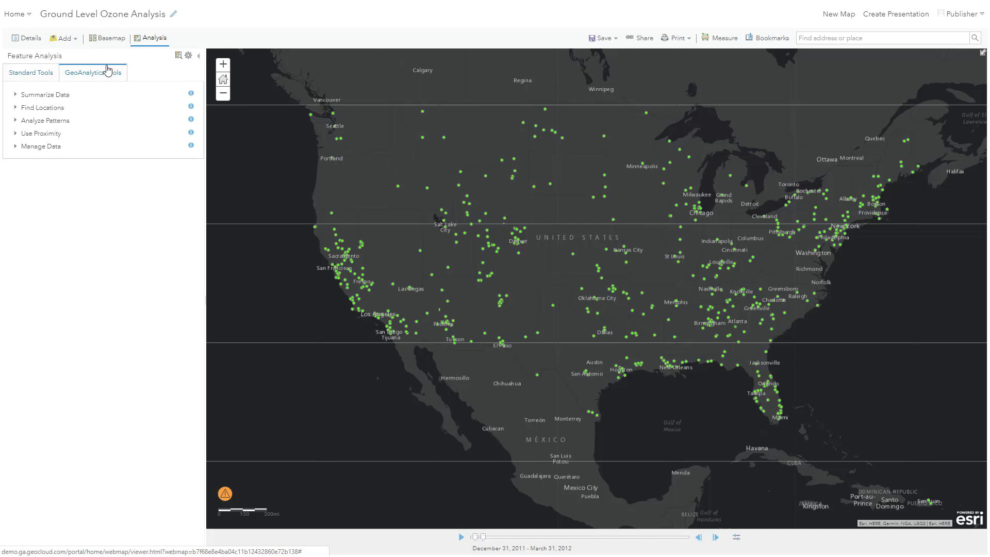
{"action": "left_click", "coordinate": [54, 109]}
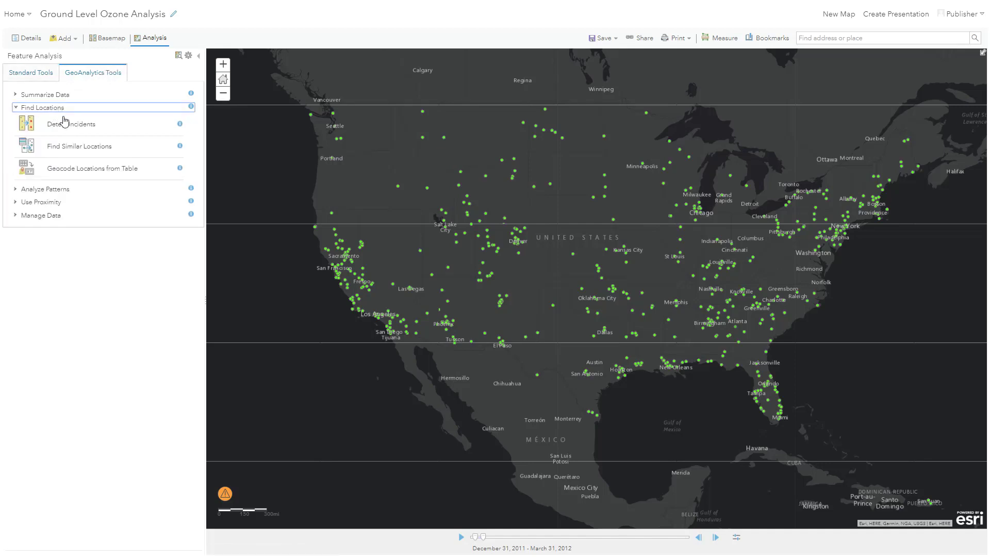
{"action": "left_click", "coordinate": [65, 124]}
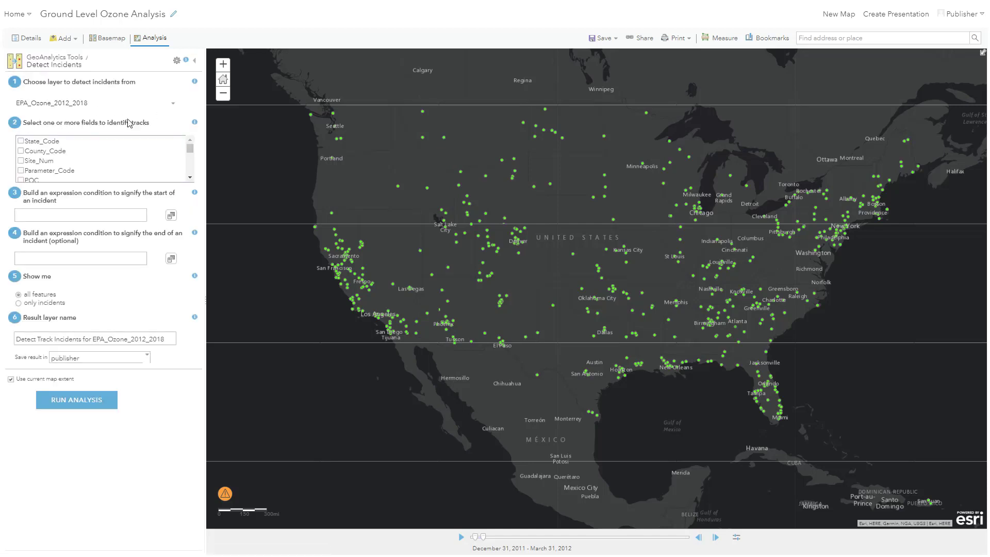
Track by Site_Num with start condition Mean($track.field["Sample Measurement"].history($track.T(-8, "hours")))*1000>=70
{"action": "left_click", "coordinate": [21, 160]}
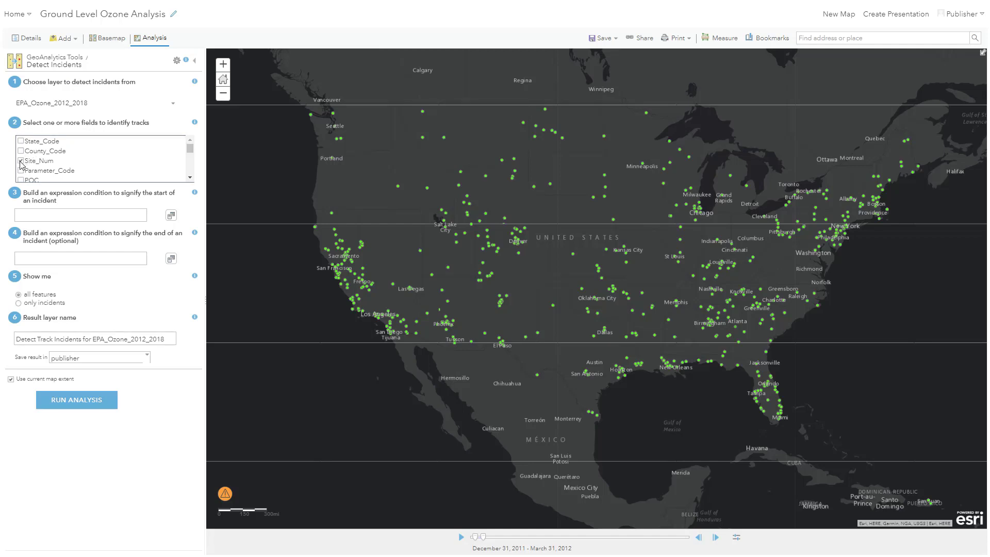
{"action": "left_click_drag", "start_coordinate": [205, 227], "coordinate": [348, 237]}
{"action": "left_click", "coordinate": [216, 206]}
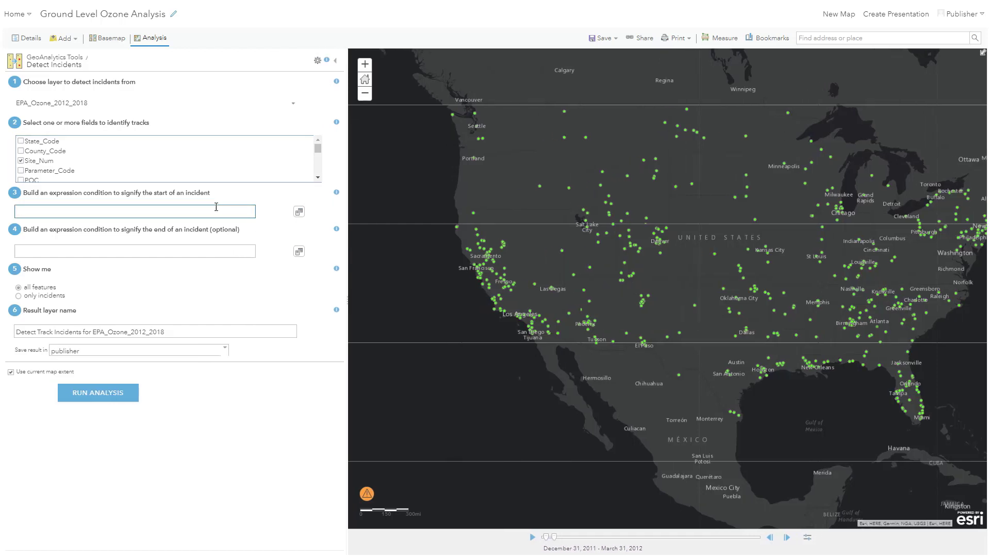
{"action": "type", "text": "Mean($track.field[\"Sample Measurement"}
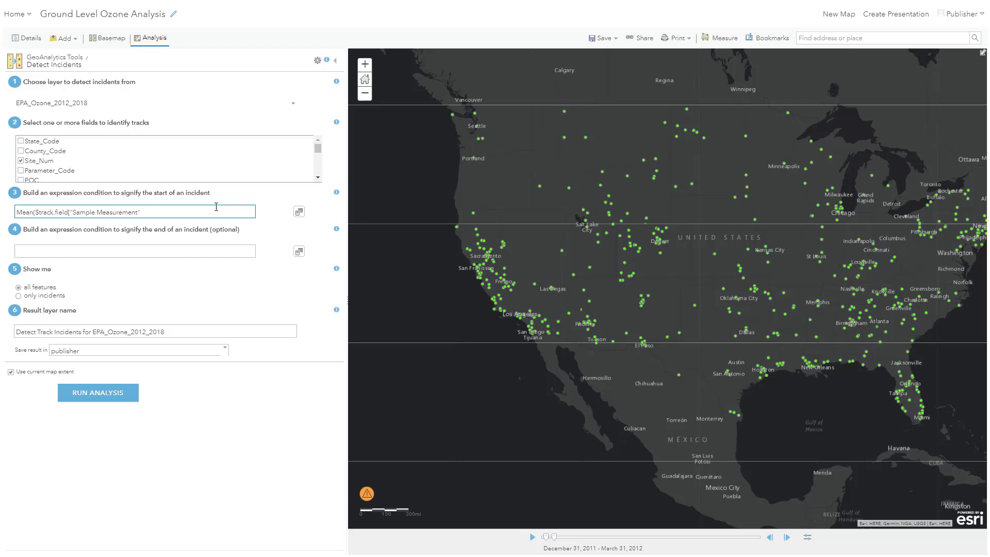
{"action": "type", "text": "\"].history($track.T(-8, \"hours\")))*1000>=70"}
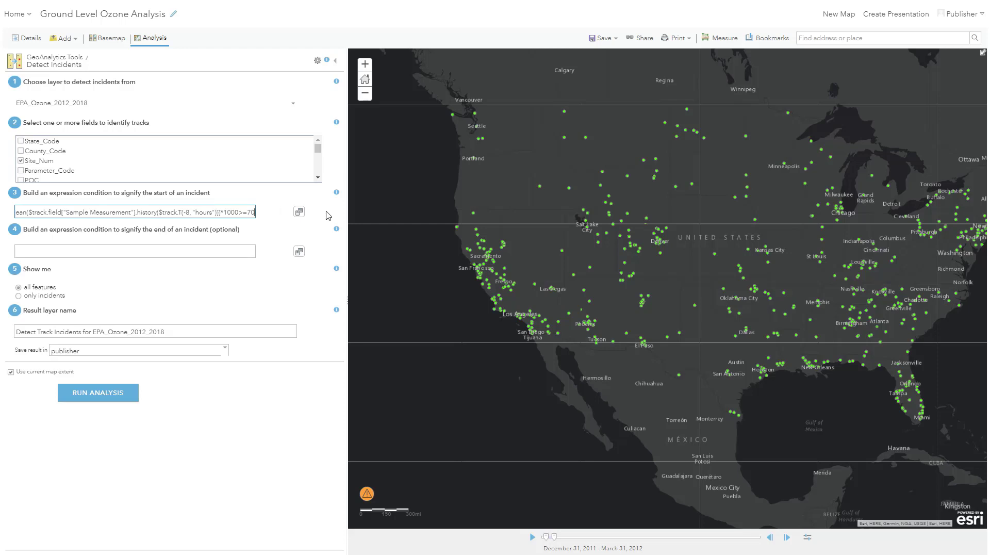
{"action": "left_click_drag", "start_coordinate": [351, 211], "coordinate": [377, 212]}
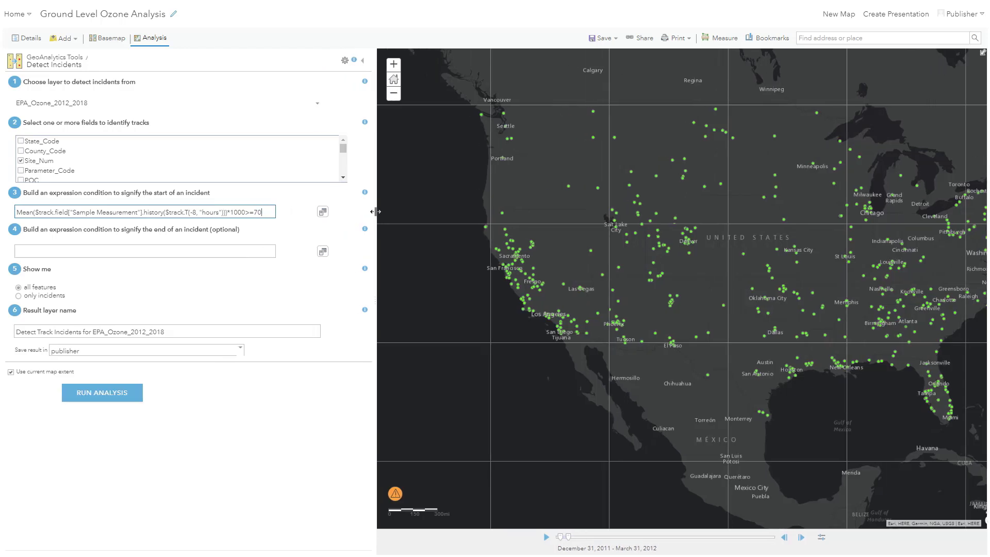
Output only incidents, analyse the full layer extent, and run the analysis
{"action": "left_click", "coordinate": [61, 299]}
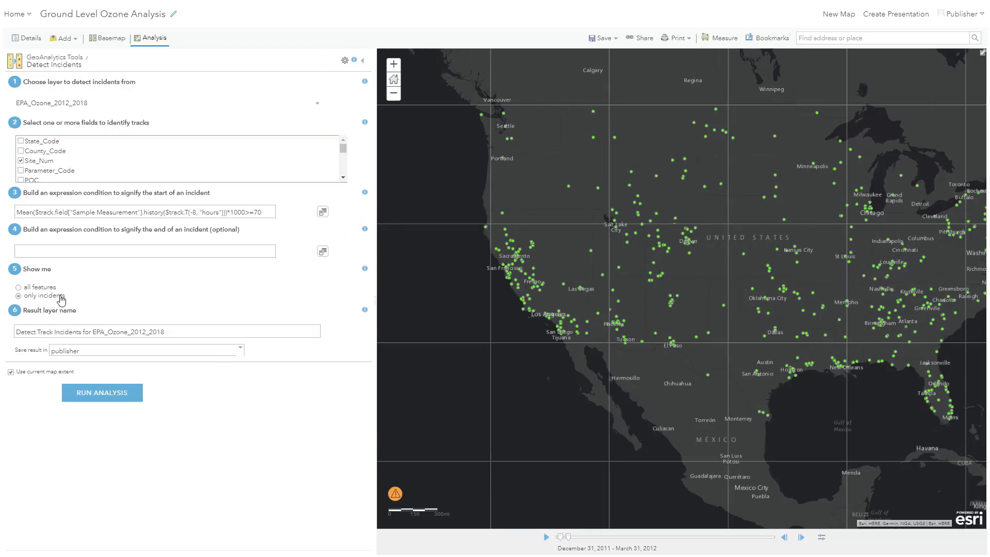
{"action": "left_click", "coordinate": [11, 372]}
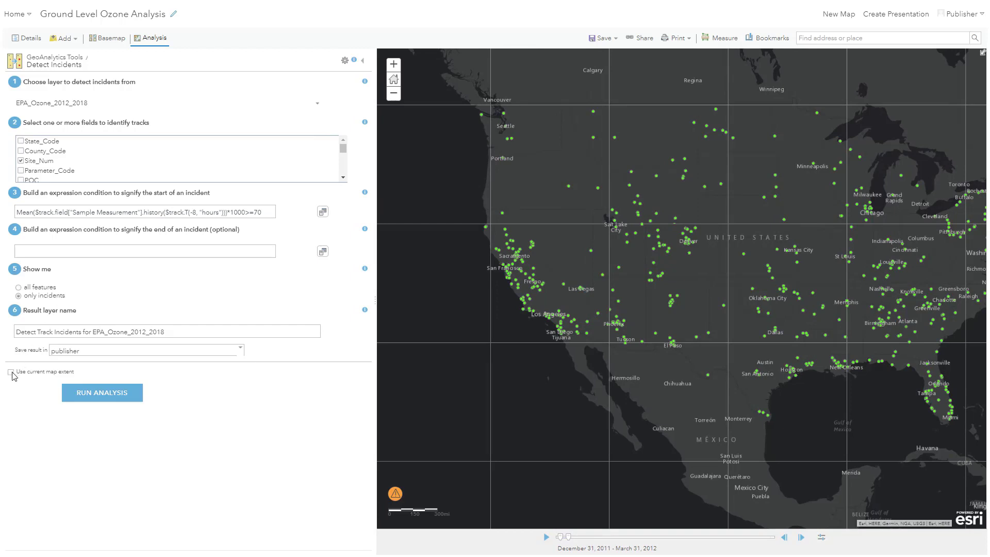
{"action": "left_click", "coordinate": [85, 394]}
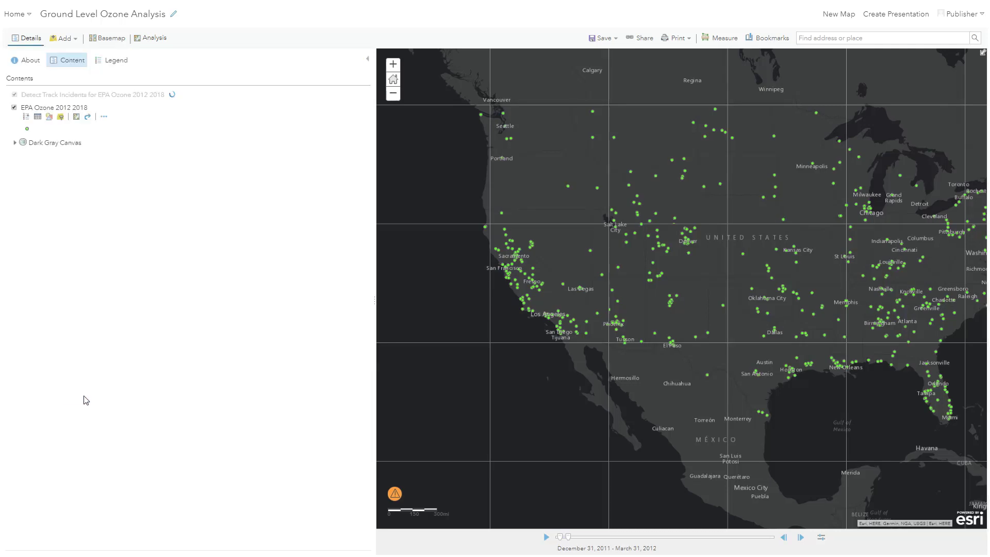
Hide the EPA Ozone 2012 2018 layer and disable time animation on Detect Track Incidents
{"action": "left_click_drag", "start_coordinate": [375, 298], "coordinate": [201, 310]}
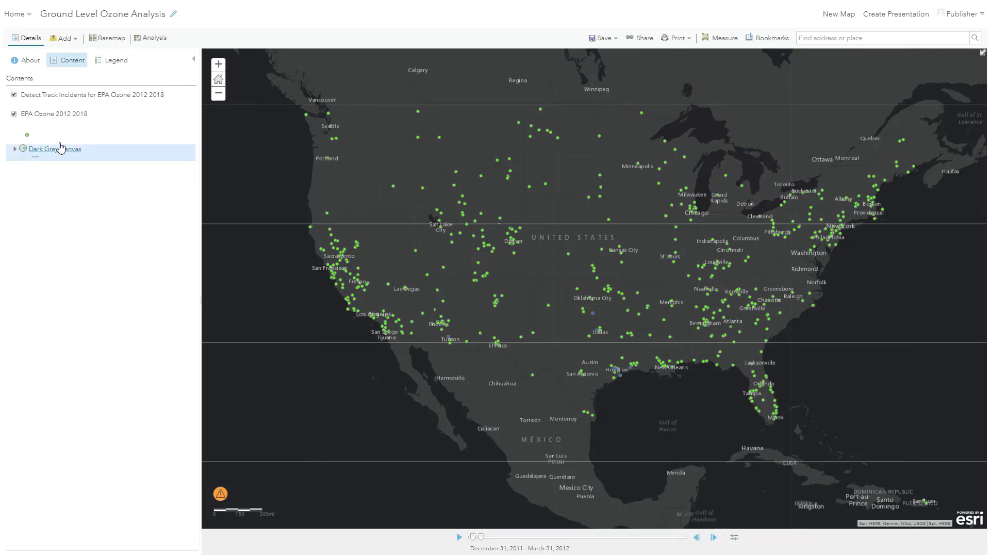
{"action": "left_click", "coordinate": [14, 115]}
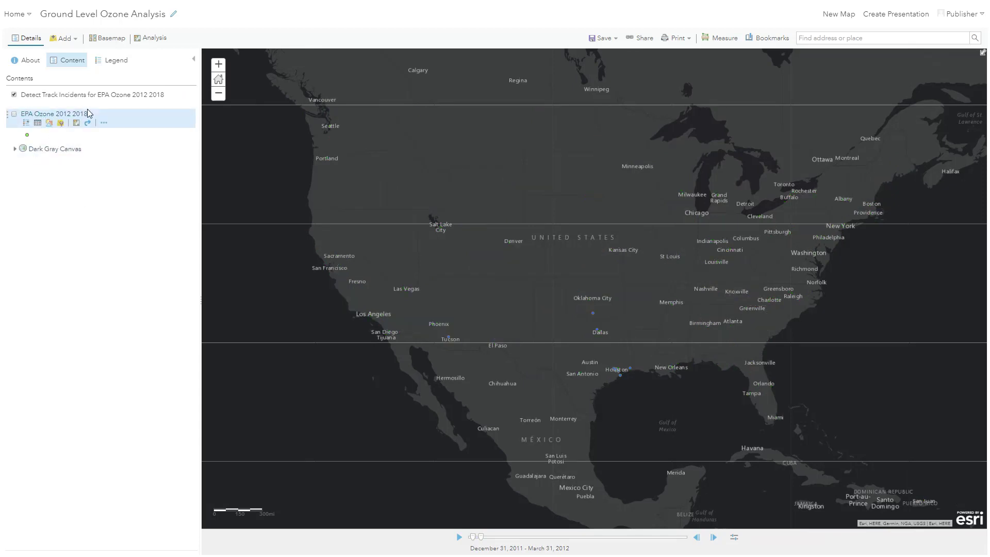
{"action": "left_click", "coordinate": [104, 104]}
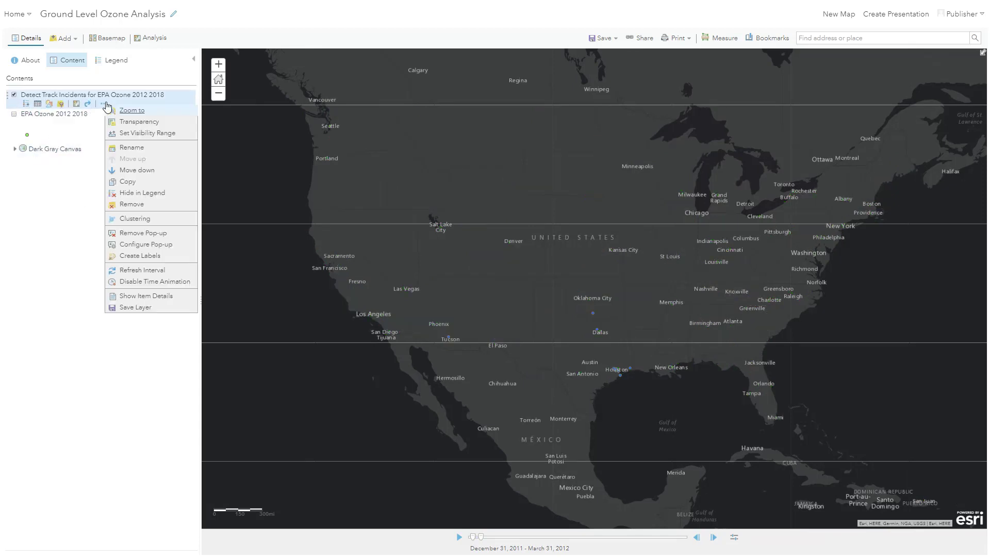
{"action": "left_click", "coordinate": [130, 281]}
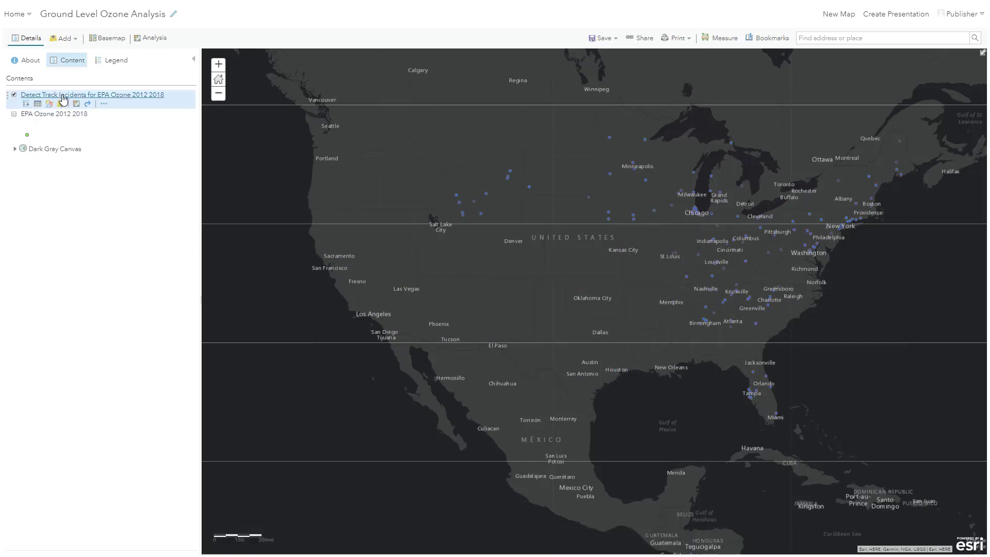
Review the incidents attribute table, then re-enable the layer's time animation
{"action": "left_click", "coordinate": [37, 104]}
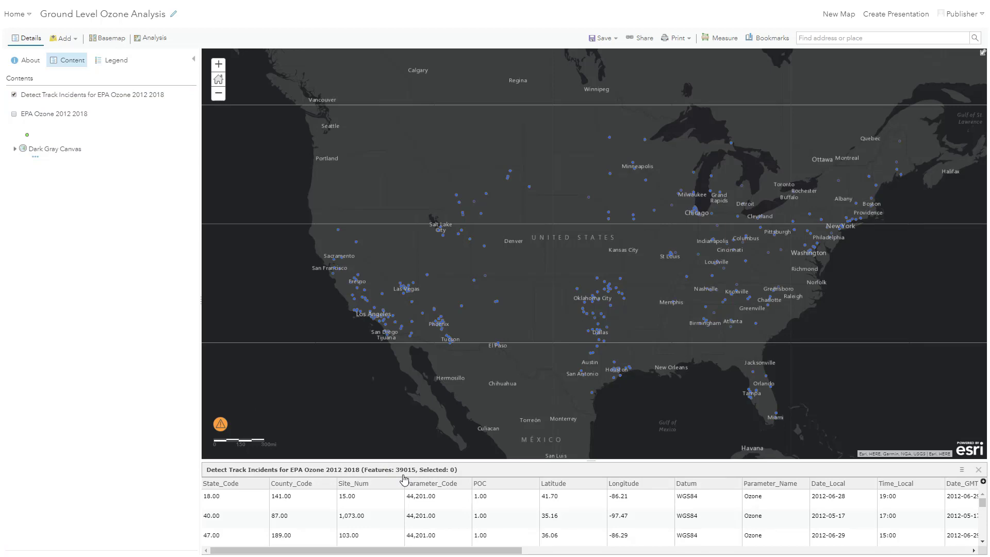
{"action": "left_click", "coordinate": [978, 469]}
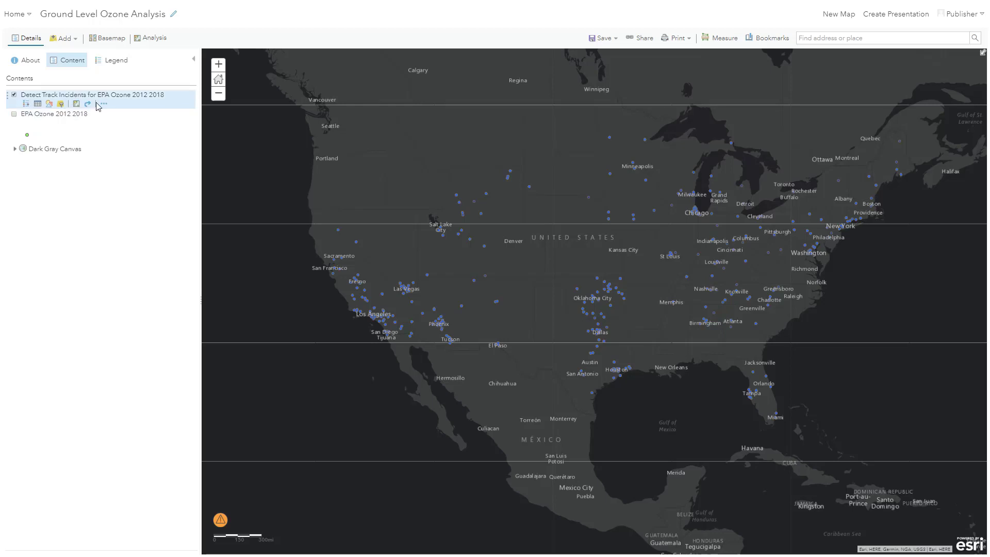
{"action": "left_click", "coordinate": [103, 103]}
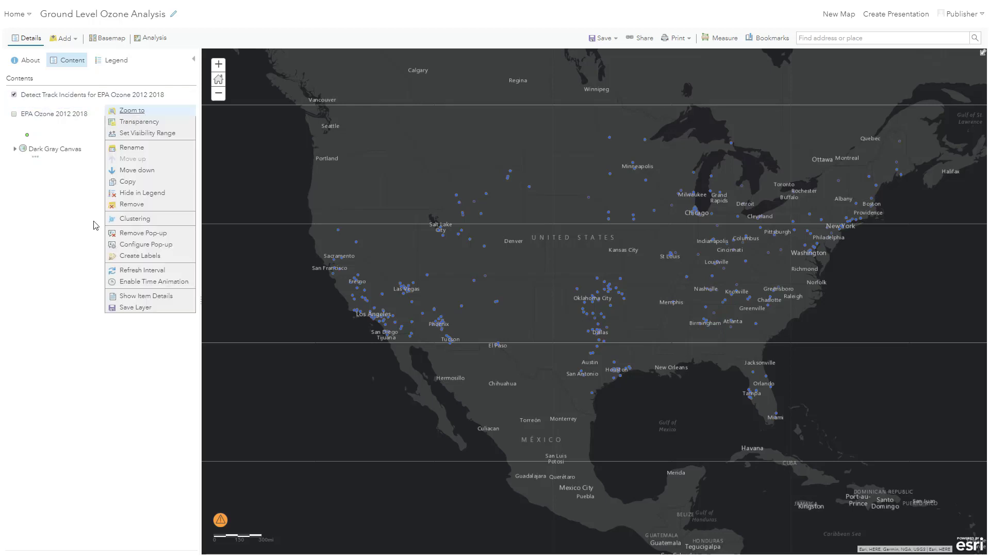
{"action": "left_click", "coordinate": [123, 282]}
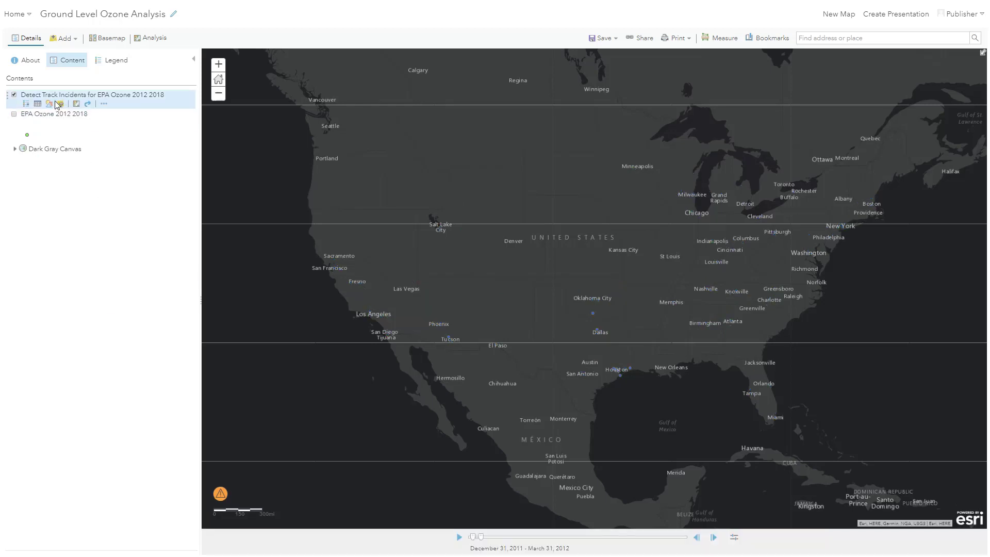
Restyle the Detect Track Incidents layer as a Heat Map
{"action": "left_click", "coordinate": [49, 104]}
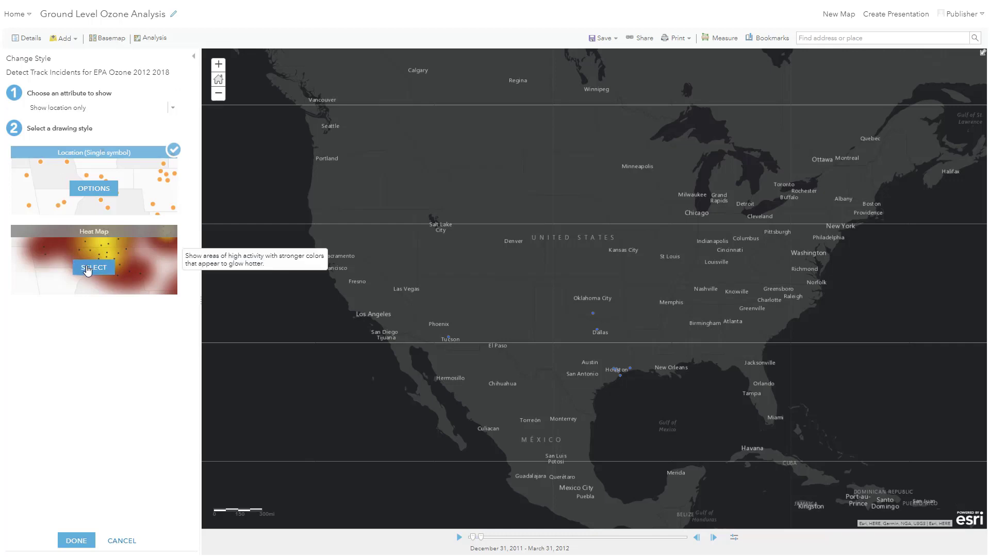
{"action": "left_click", "coordinate": [88, 268]}
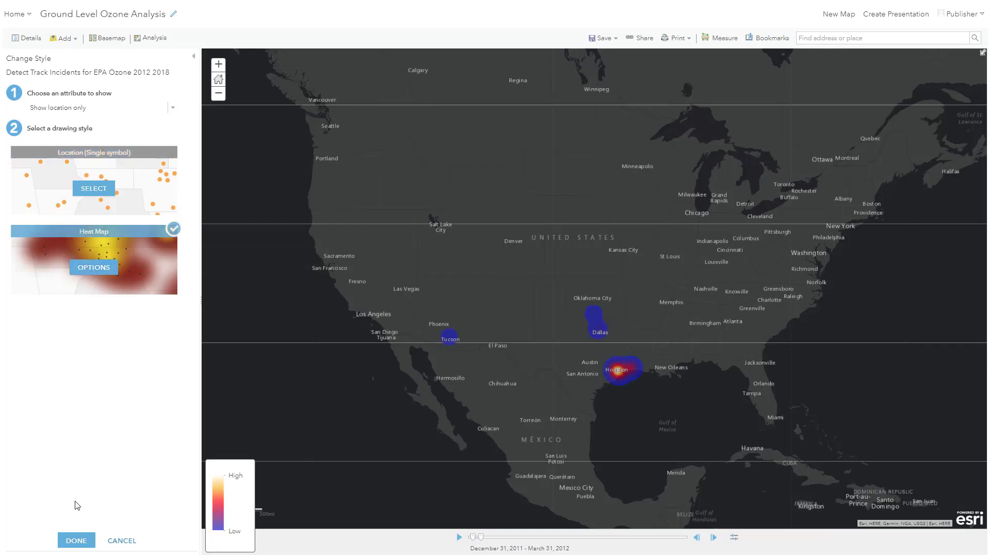
{"action": "left_click", "coordinate": [77, 541]}
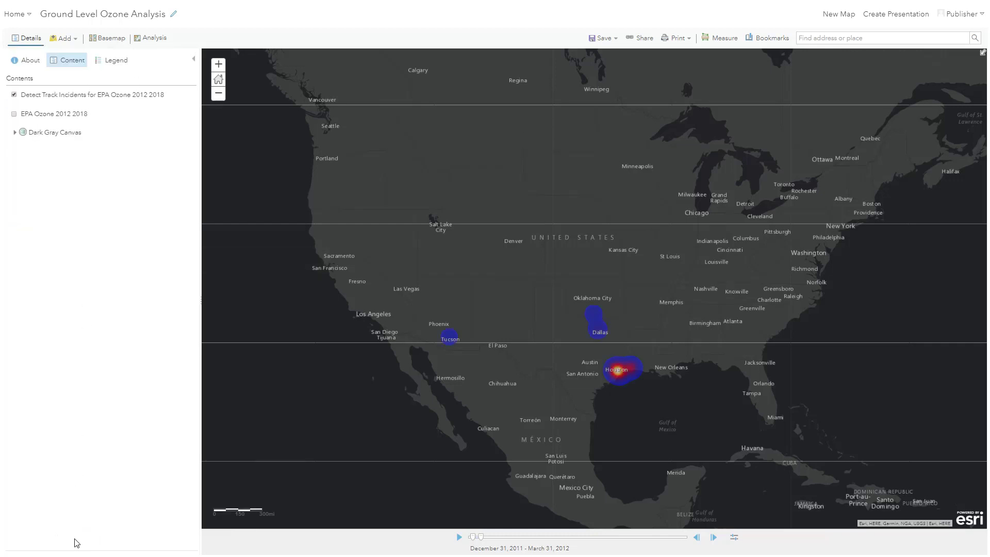
Step the time slider forward seven intervals to September 30 – December 31, 2013
{"action": "left_click", "coordinate": [714, 539]}
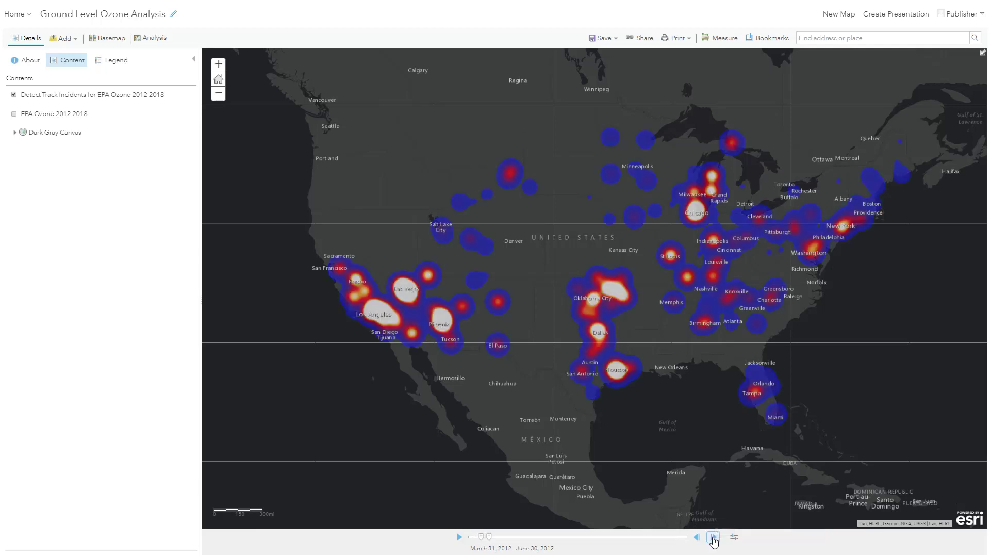
{"action": "left_click", "coordinate": [714, 538]}
{"action": "left_click", "coordinate": [713, 538]}
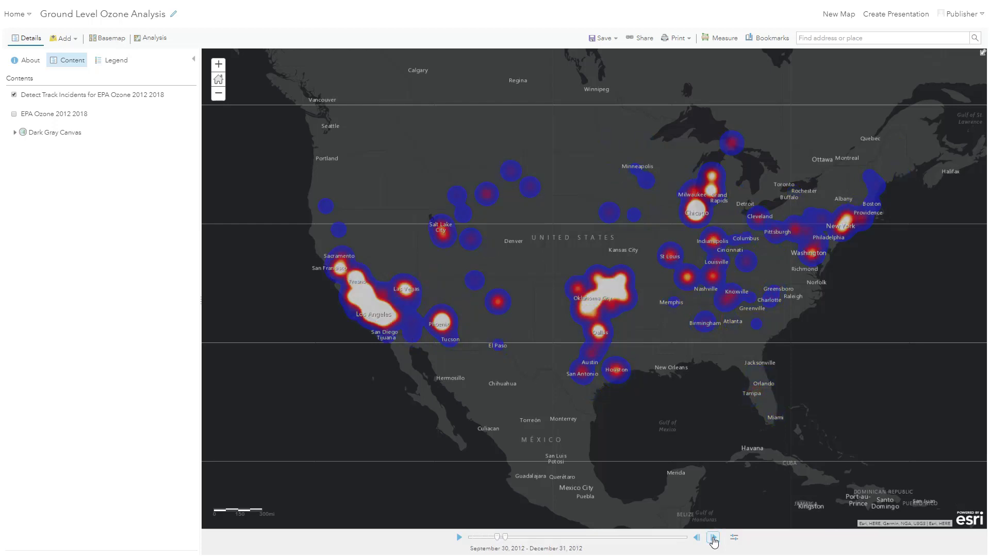
{"action": "left_click", "coordinate": [714, 538]}
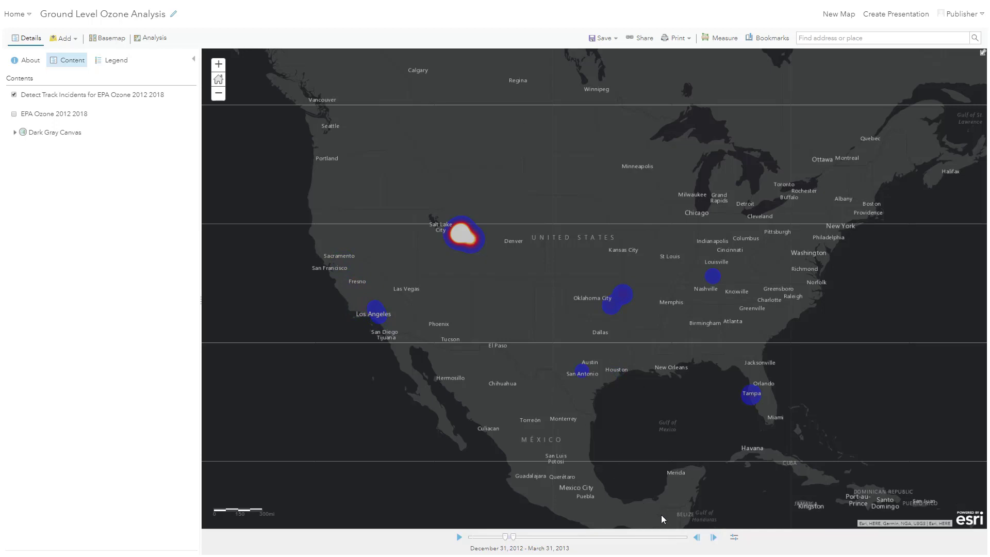
{"action": "left_click", "coordinate": [712, 538]}
{"action": "left_click", "coordinate": [711, 538]}
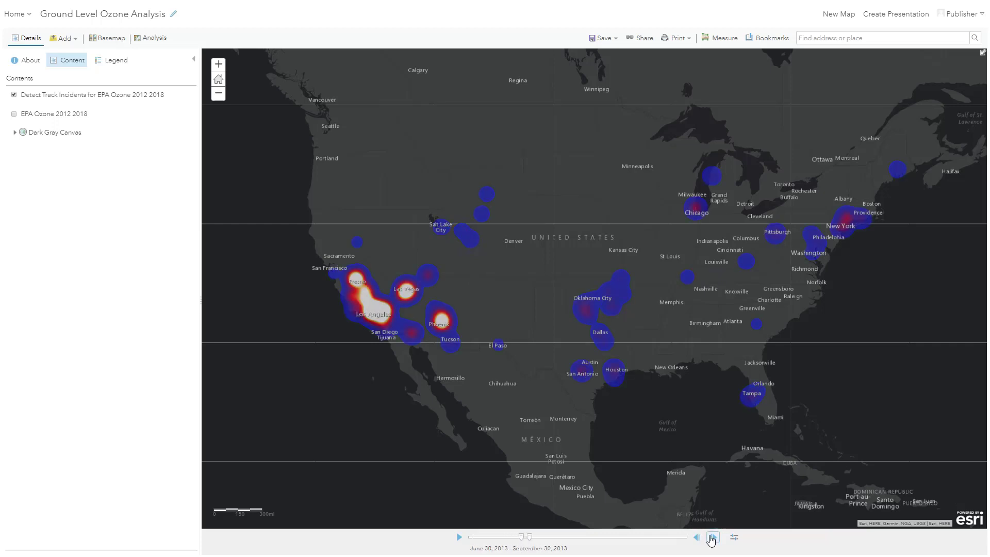
{"action": "left_click", "coordinate": [712, 537]}
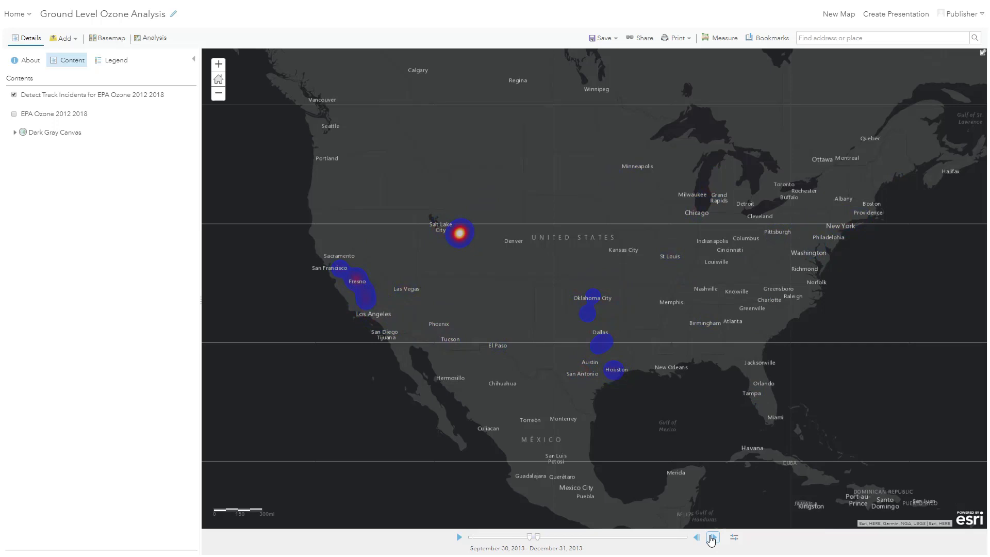